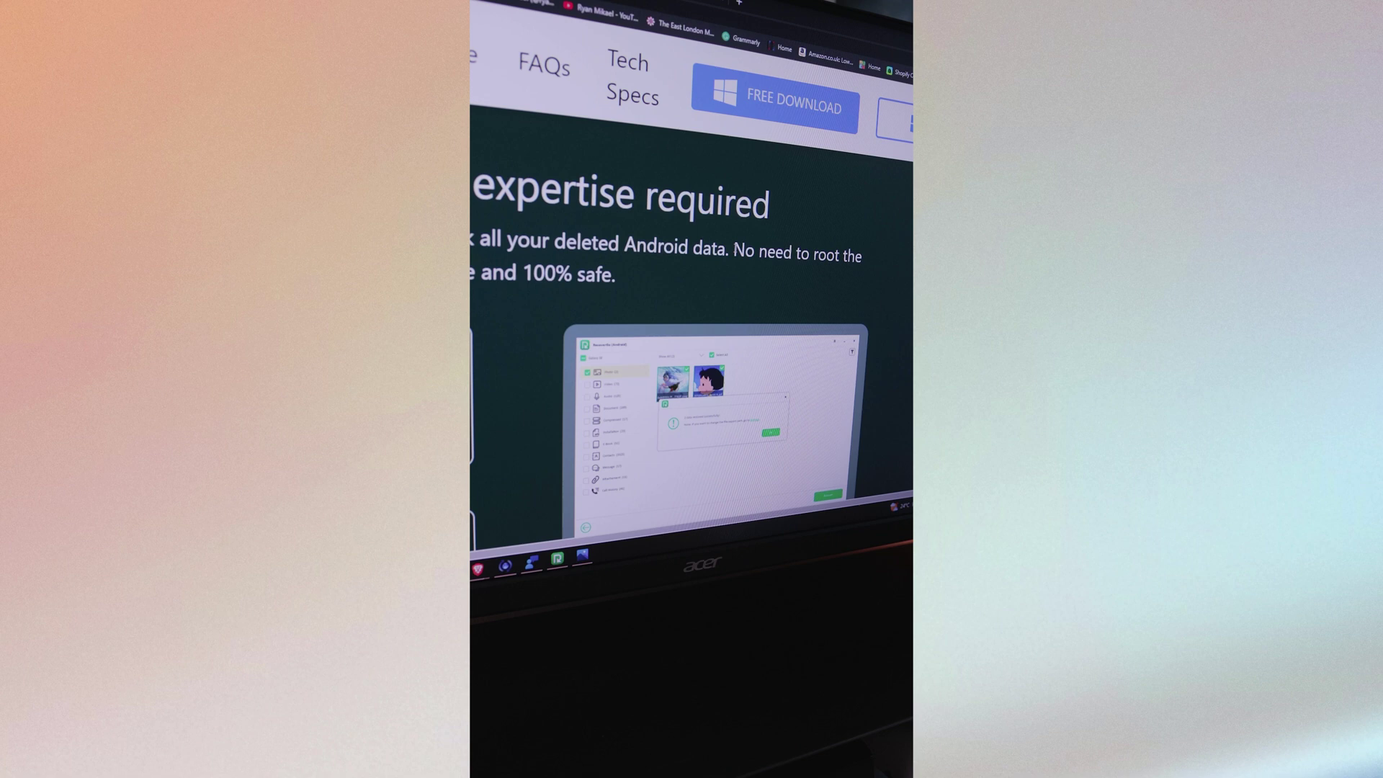
- Highlight the product page's description of no-root, 100% safe recovery
drag(734, 251, 794, 273)
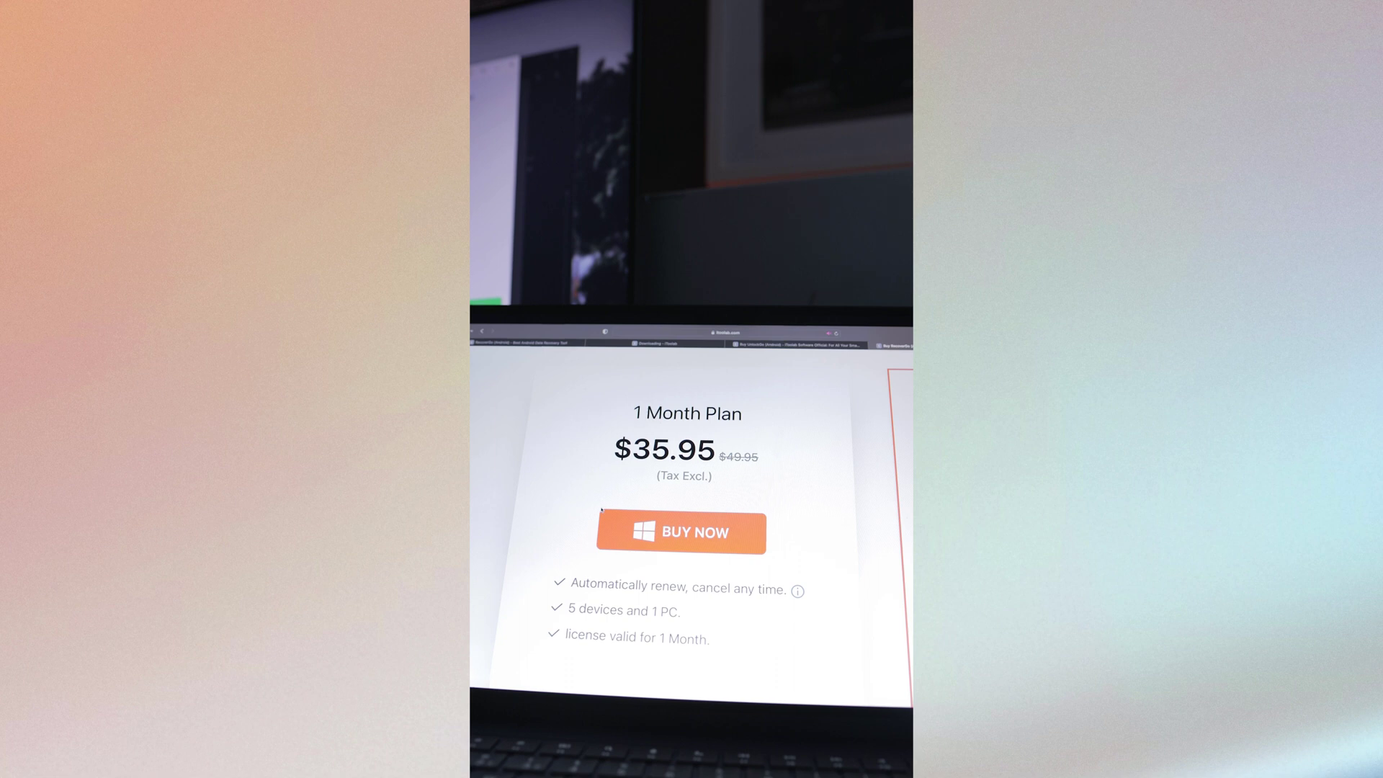
scroll(600, 510, right, 5)
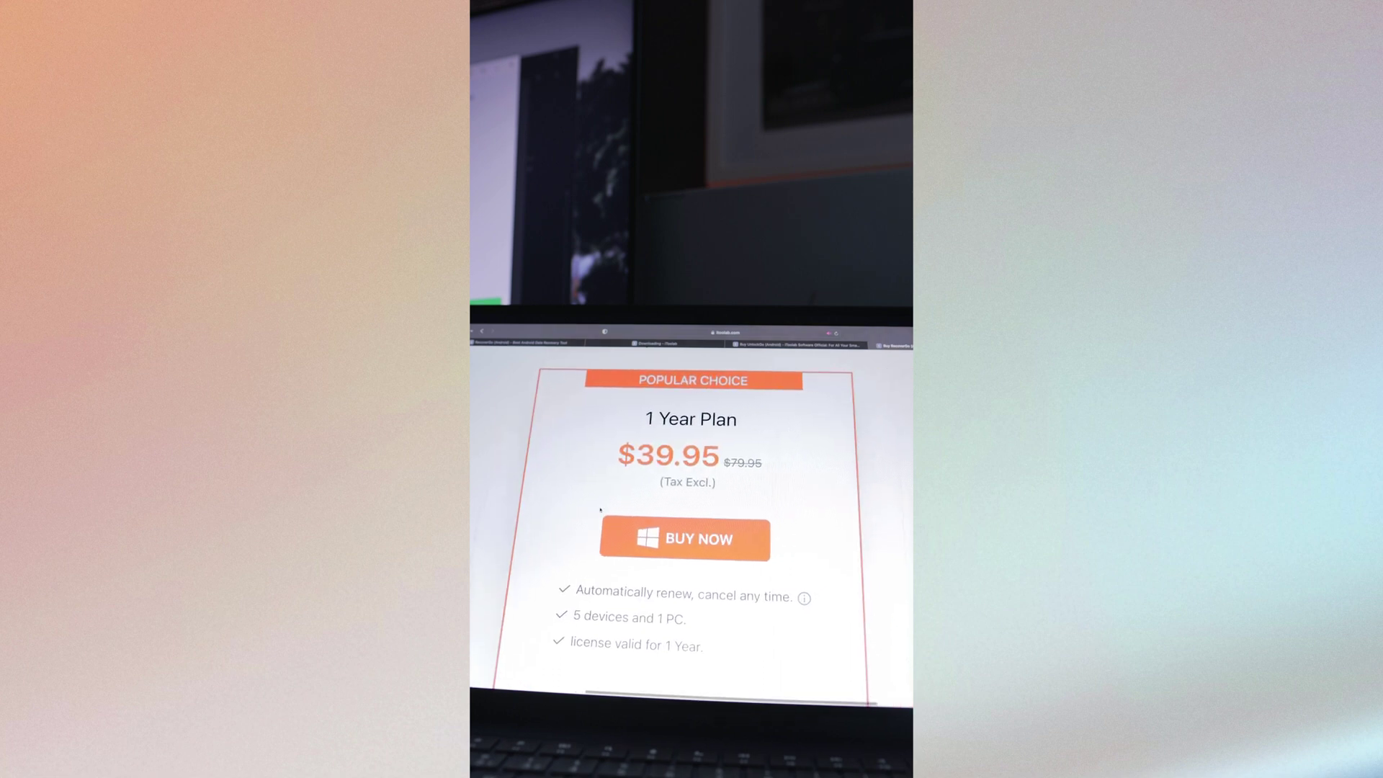
scroll(600, 510, right, 5)
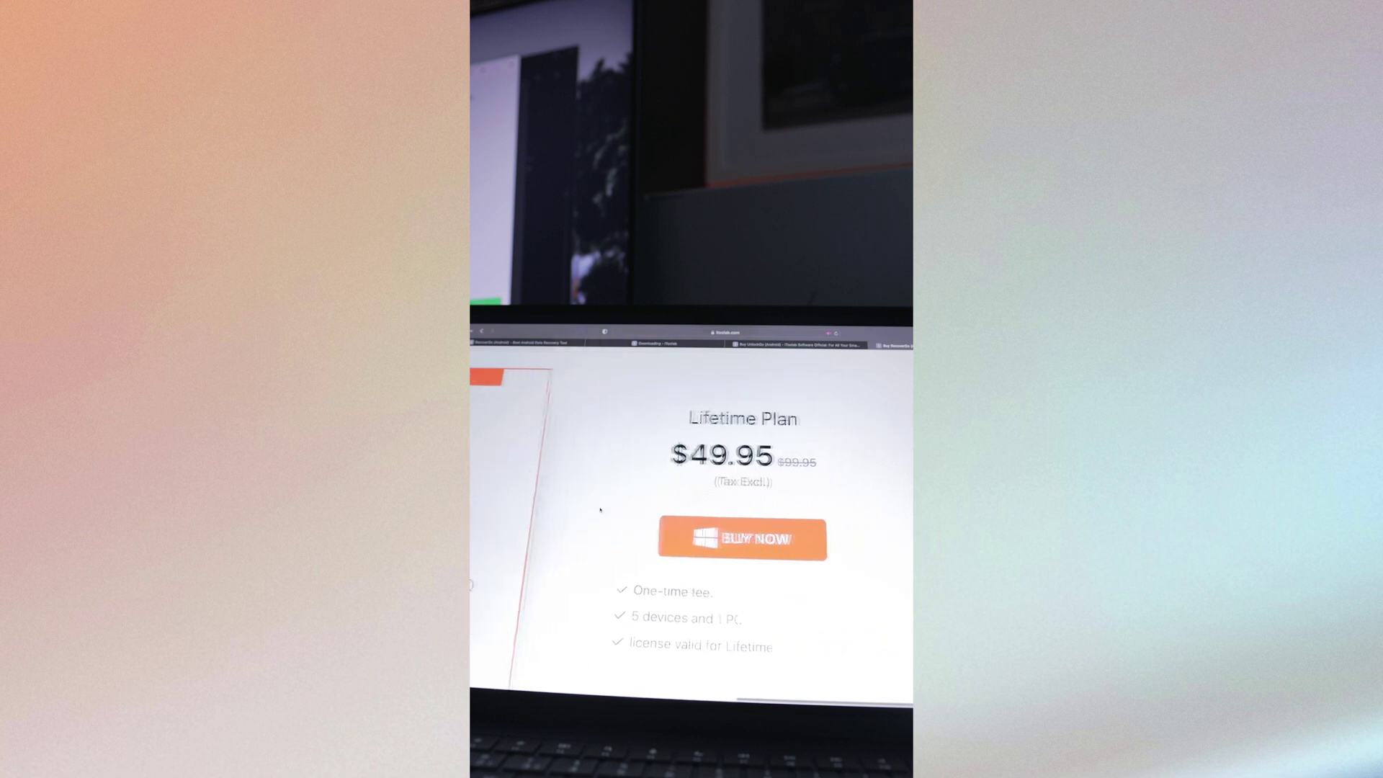